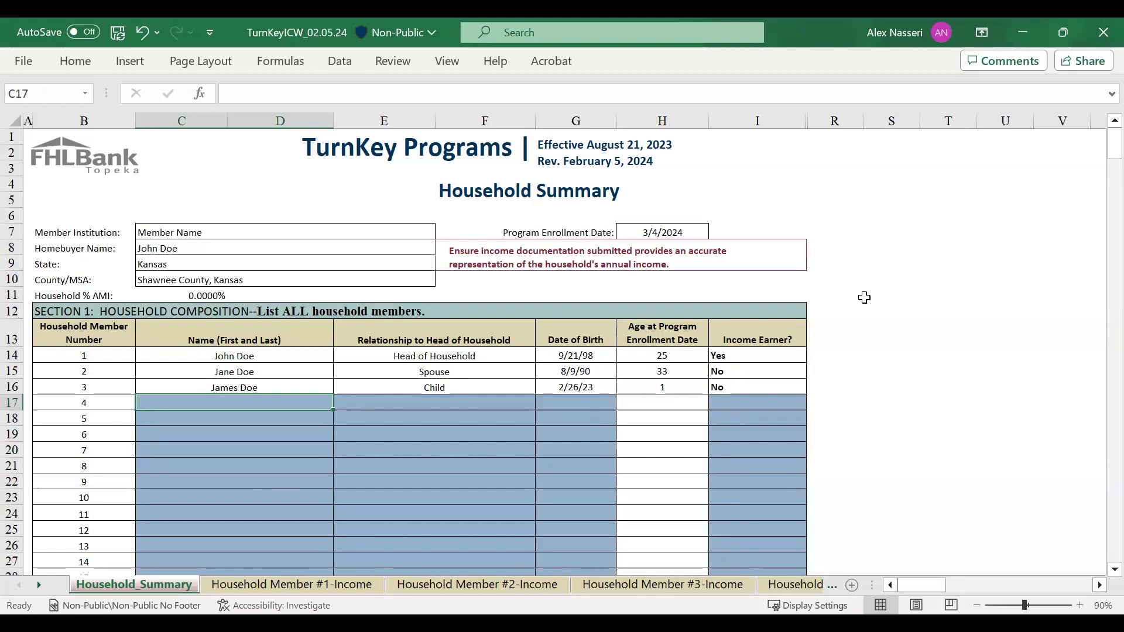
# On the Household Member #1-Income sheet, answer Yes to the Section 3 question about a filed self-employment tax return
pyautogui.click(303, 586)
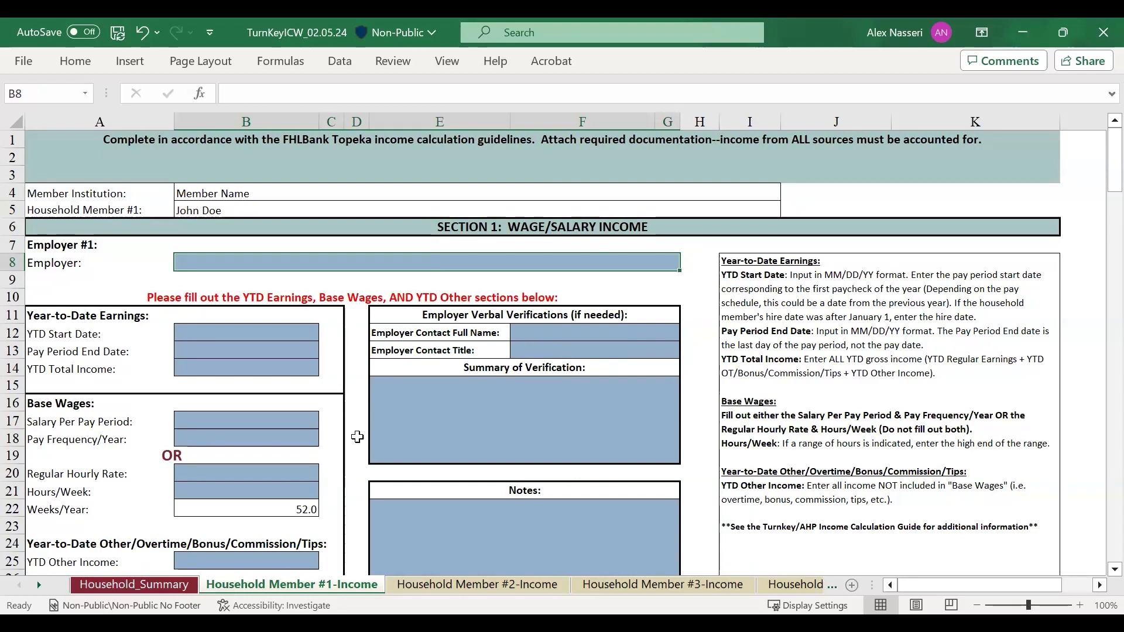
pyautogui.scroll(-1, 345, 397)
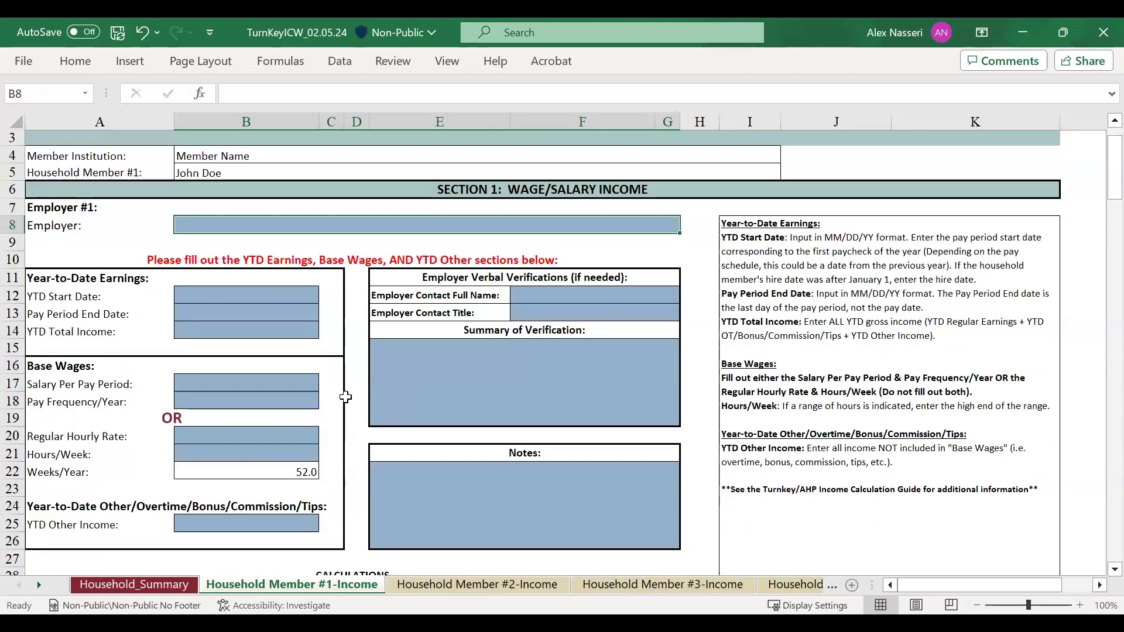
pyautogui.scroll(-12, 344, 397)
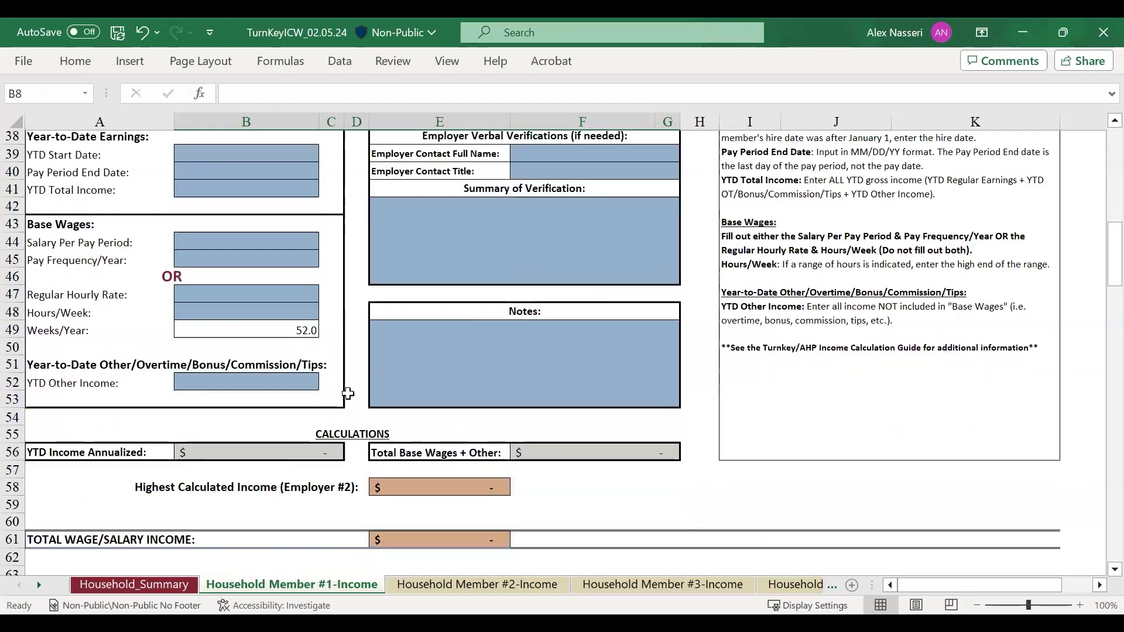
pyautogui.scroll(-15, 347, 393)
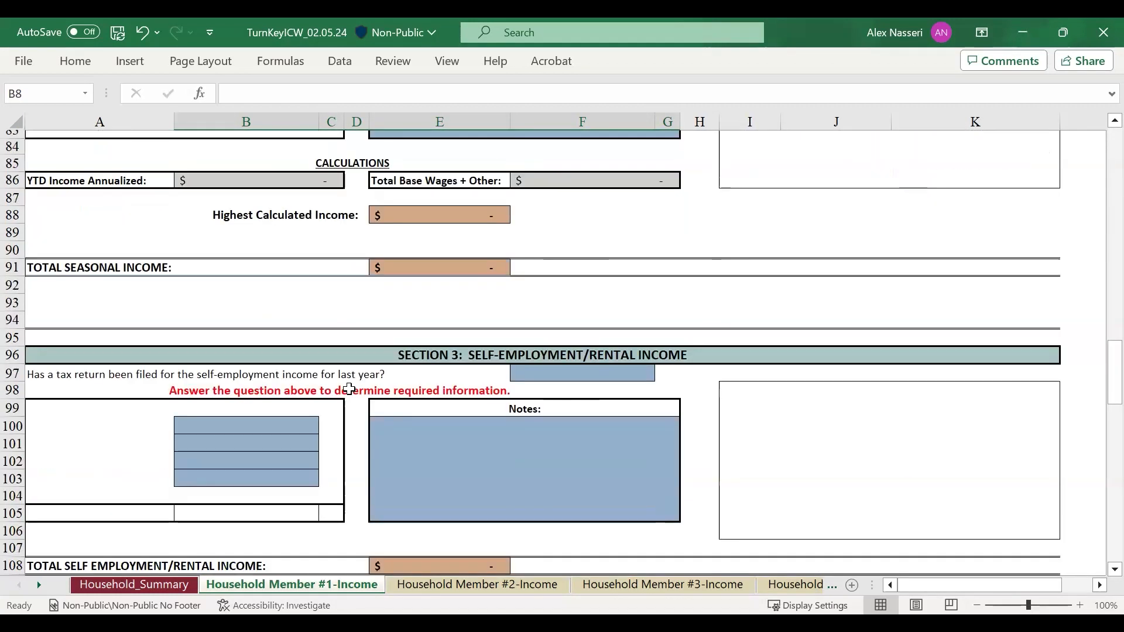
pyautogui.scroll(-3, 349, 388)
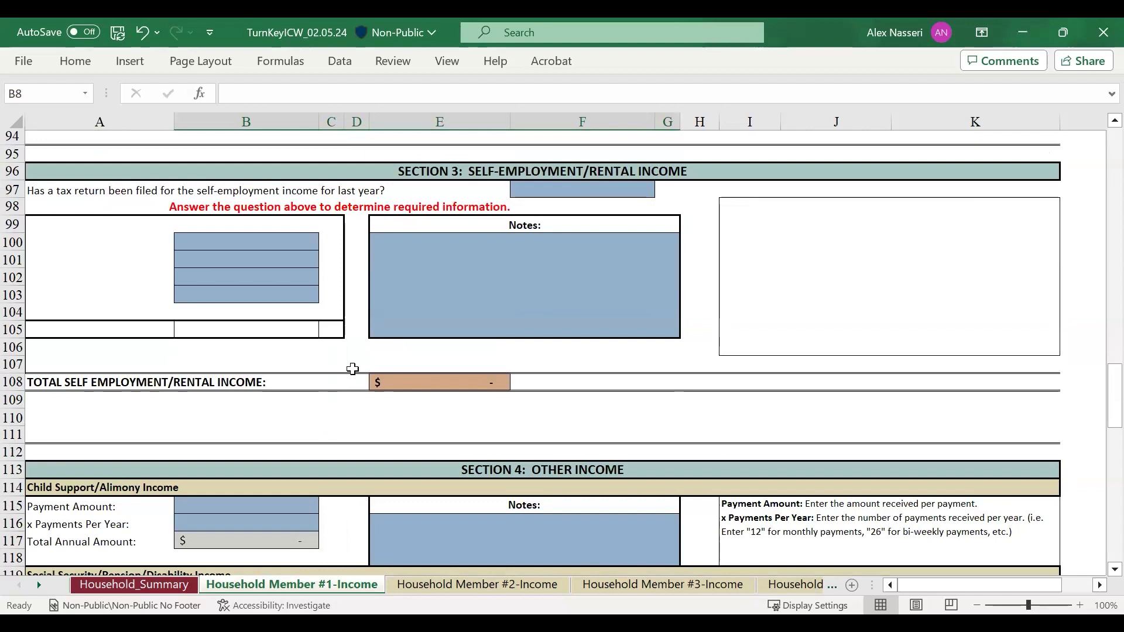
pyautogui.click(575, 186)
pyautogui.click(663, 190)
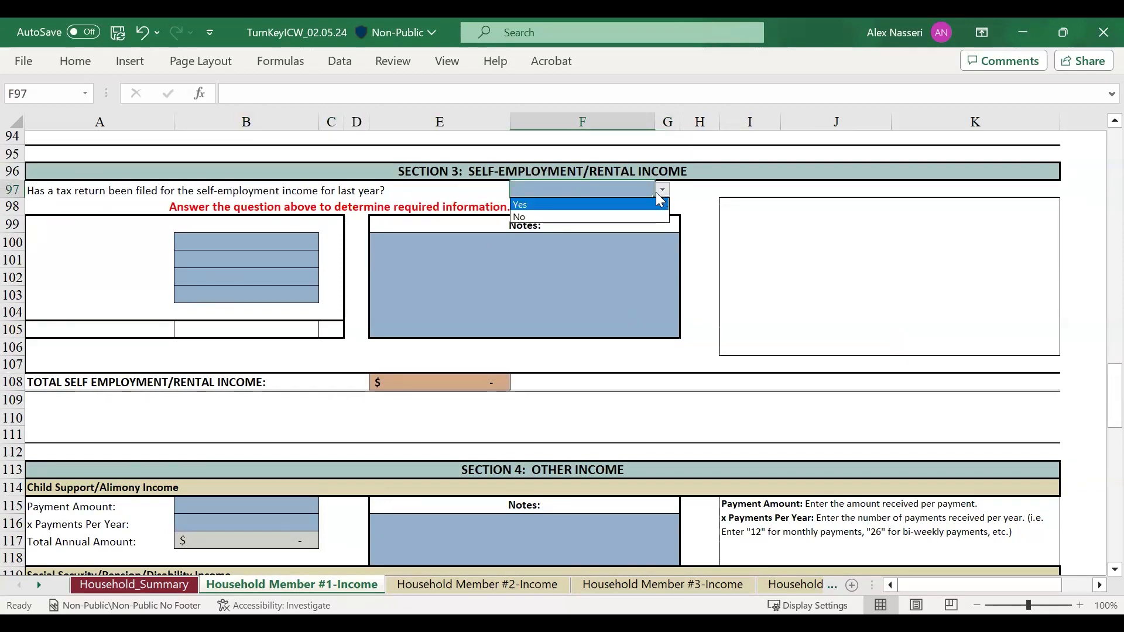
pyautogui.click(622, 204)
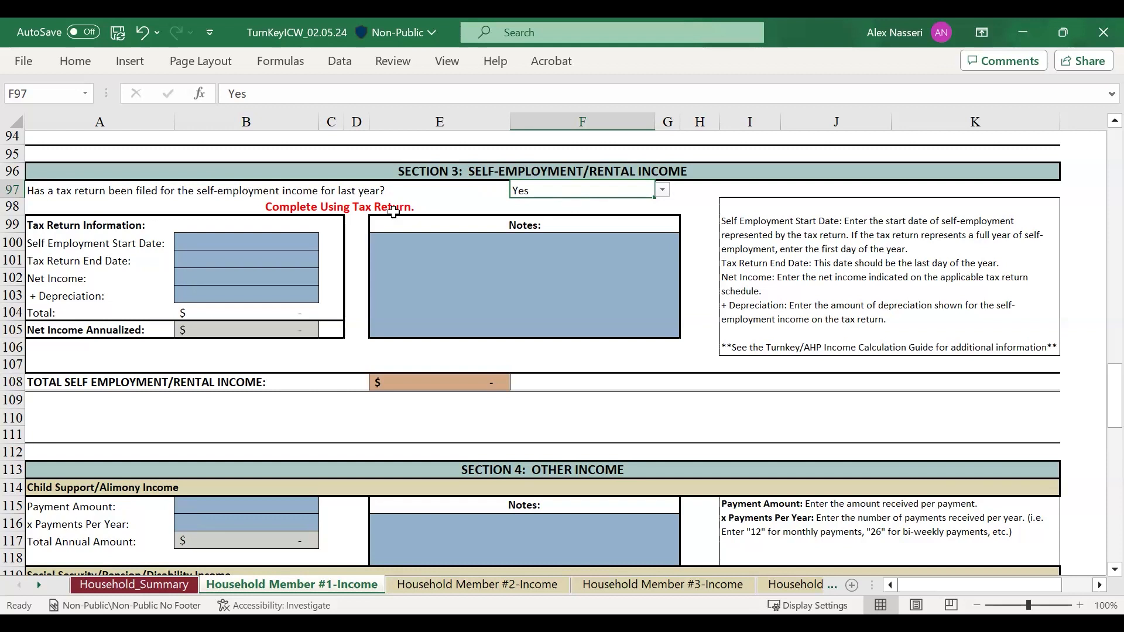
# Set the Self Employment Start Date to 1/1/23 and the Tax Return End Date to 12/31/2023
pyautogui.click(296, 240)
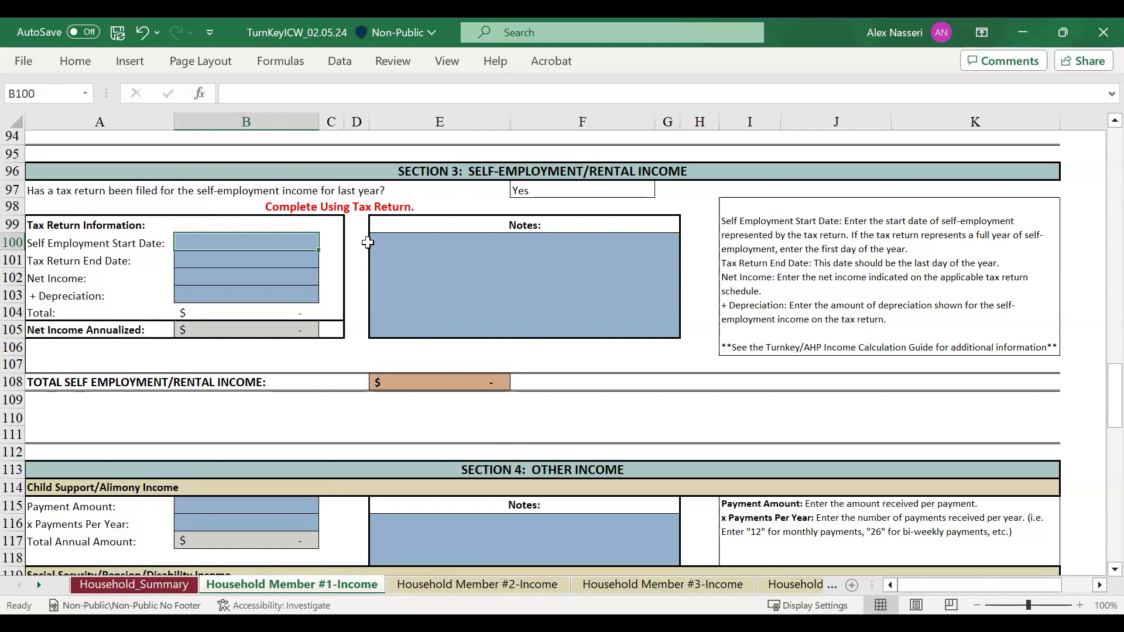
pyautogui.write('1/1/23')
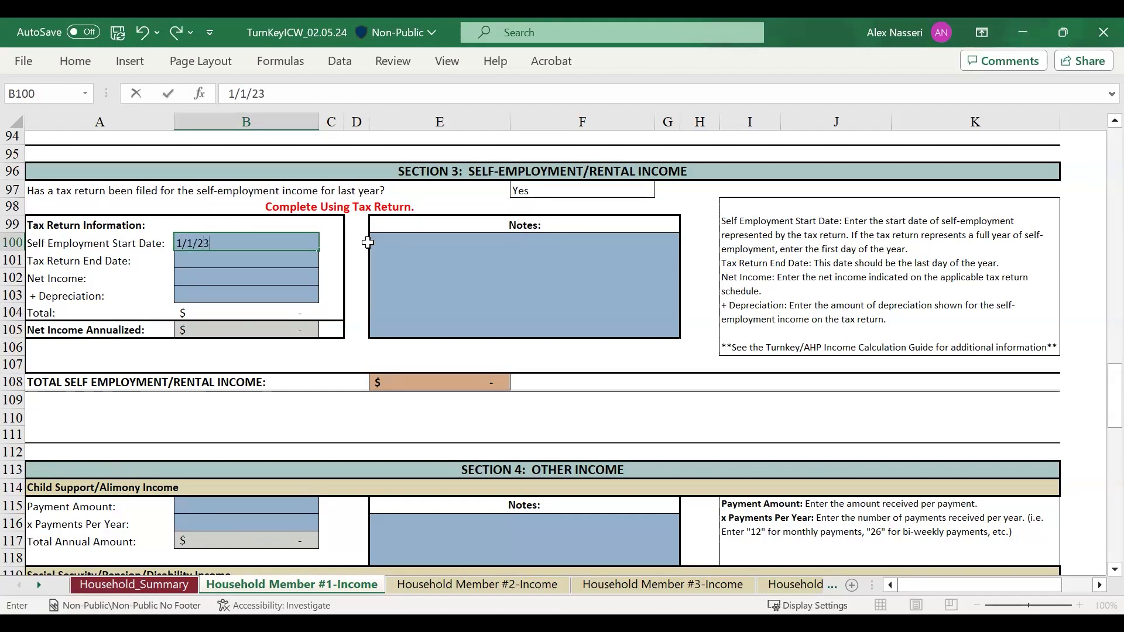
pyautogui.hotkey('ctrl', 'Return')
pyautogui.press('Down')
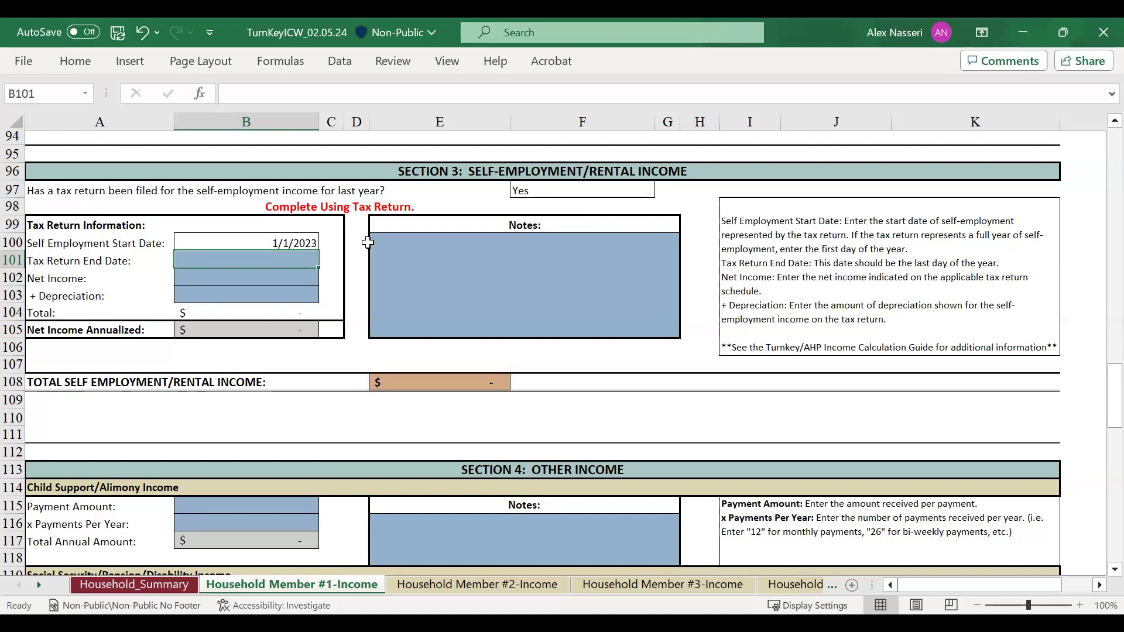
pyautogui.write('12/31/')
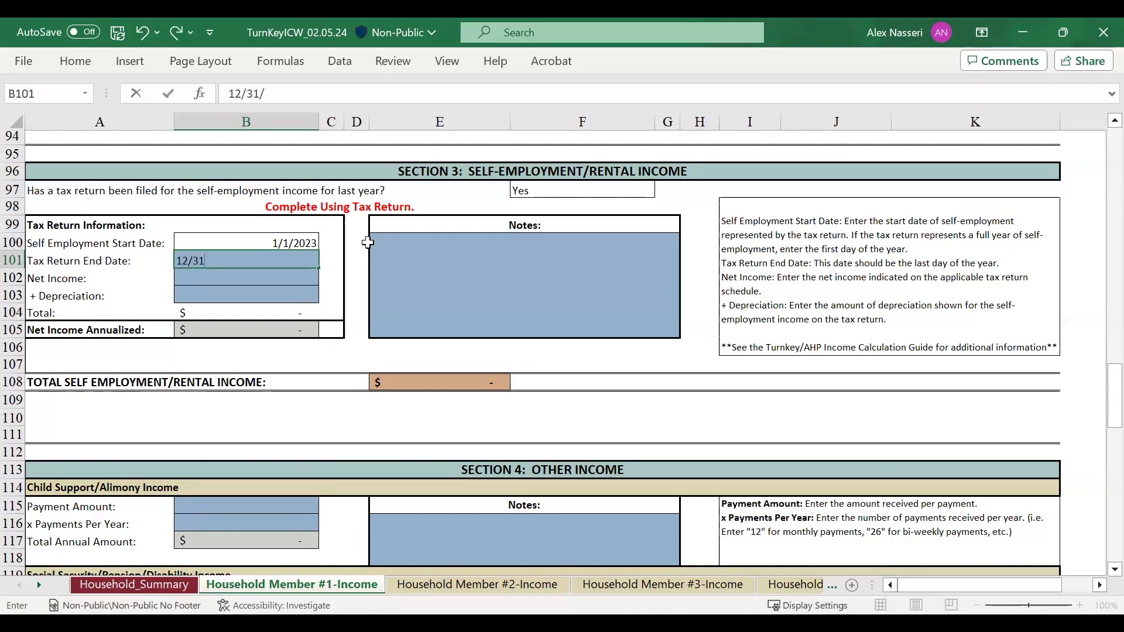
pyautogui.write('2023')
pyautogui.press('Return')
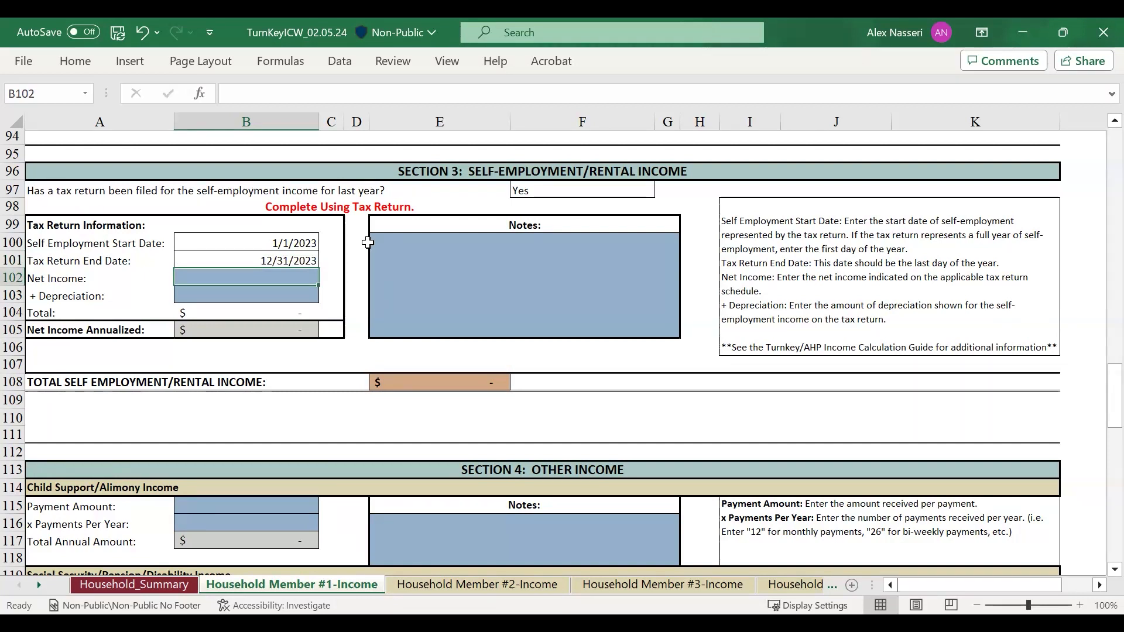
# Enter a tax return Net Income of 6537 and a Depreciation of 435
pyautogui.write('6537')
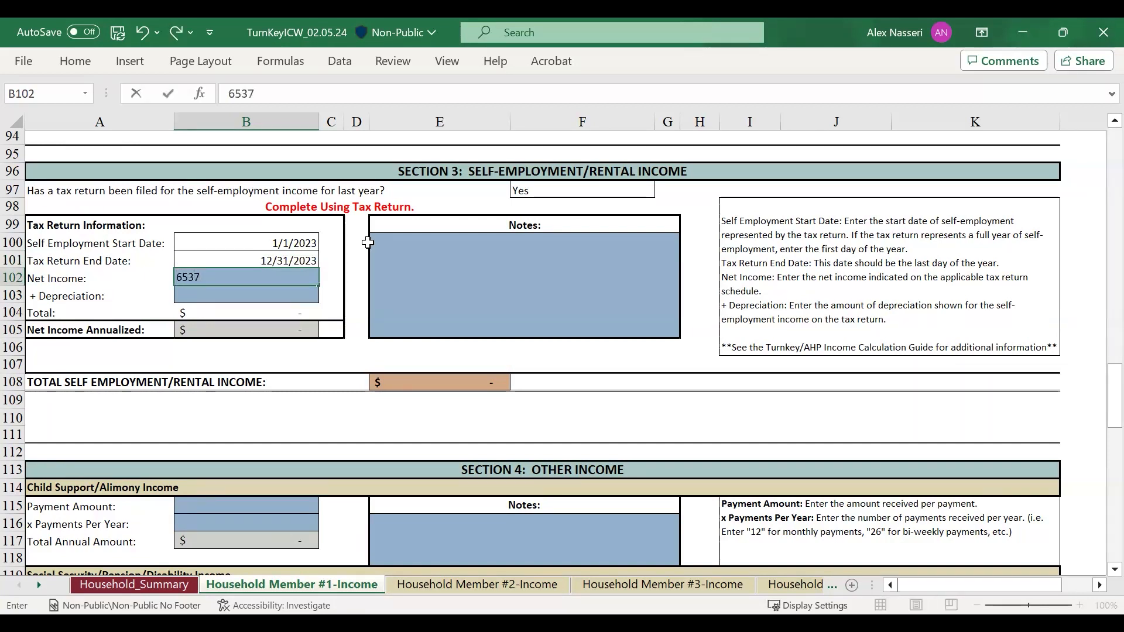
pyautogui.press('Return')
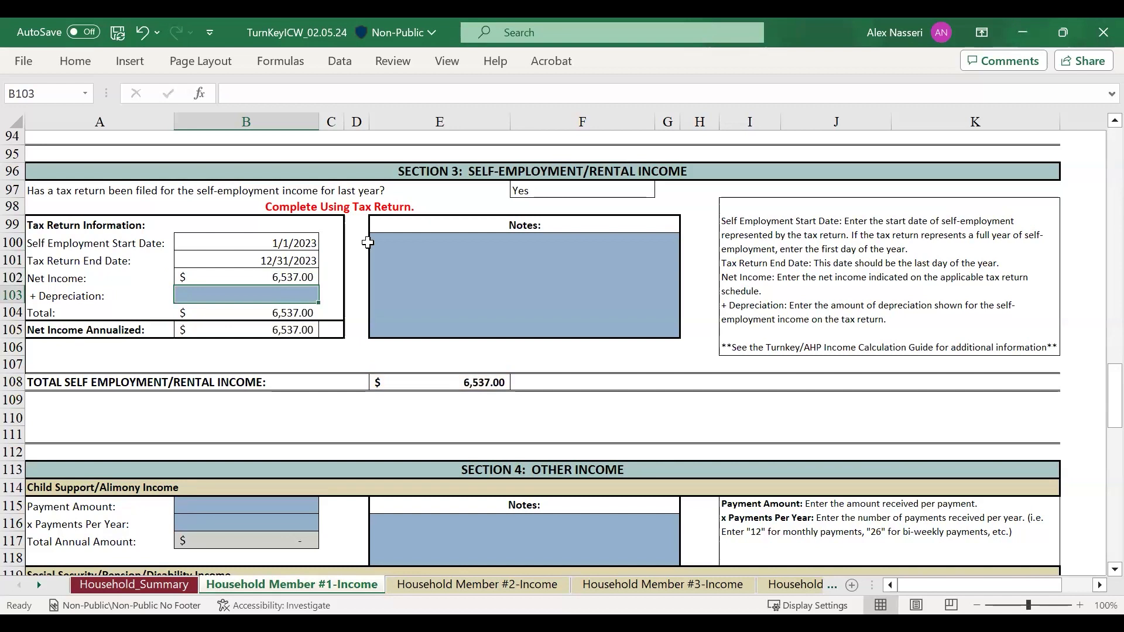
pyautogui.write('435')
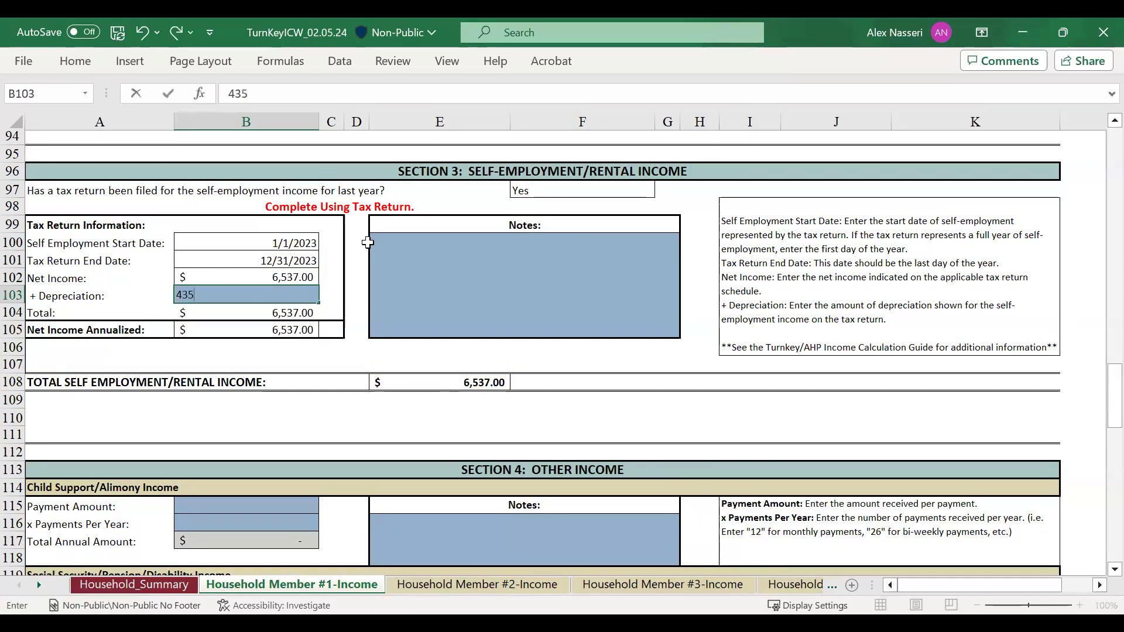
pyautogui.press('Up')
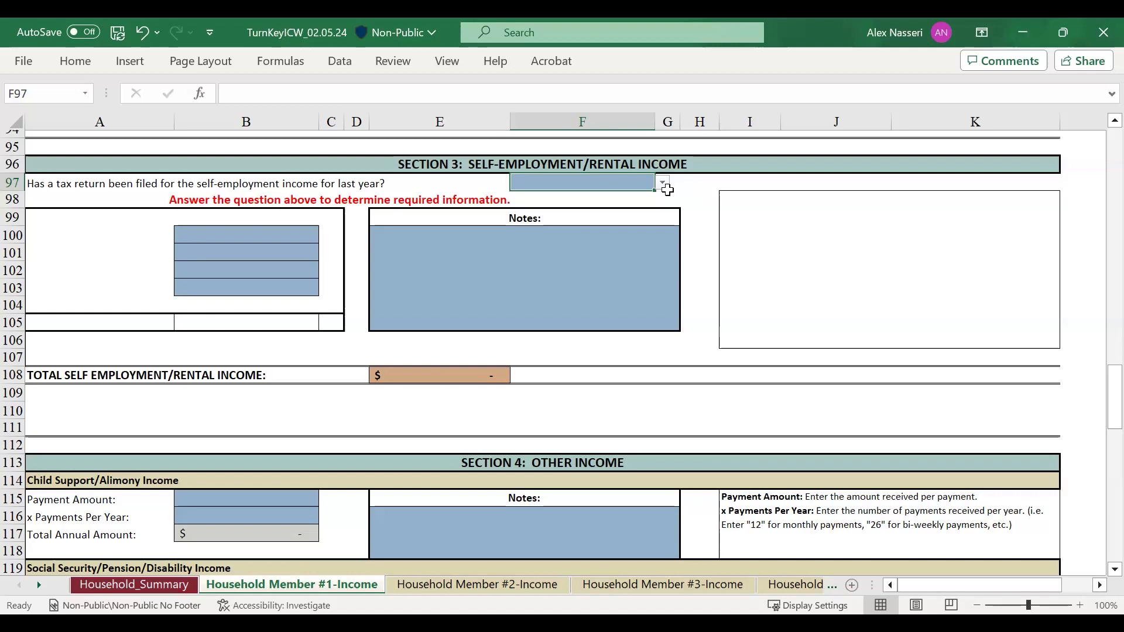
# Answer No to the filed tax return question and enter P & L dates from 2/4/2024 to 3/18/2024
pyautogui.click(661, 183)
pyautogui.click(606, 212)
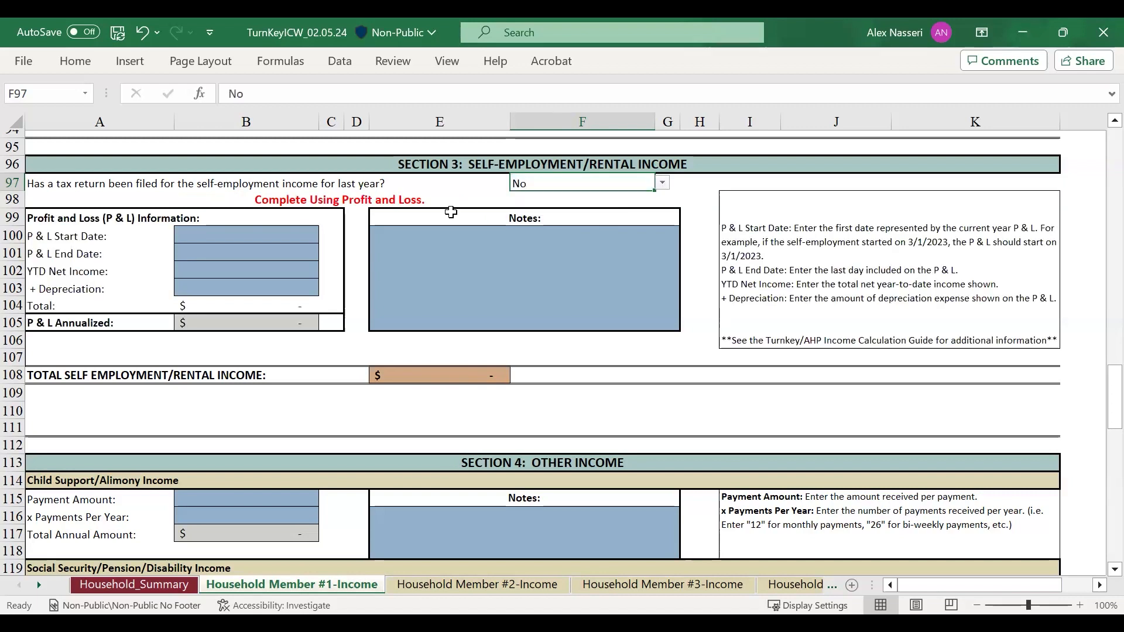
pyautogui.click(293, 237)
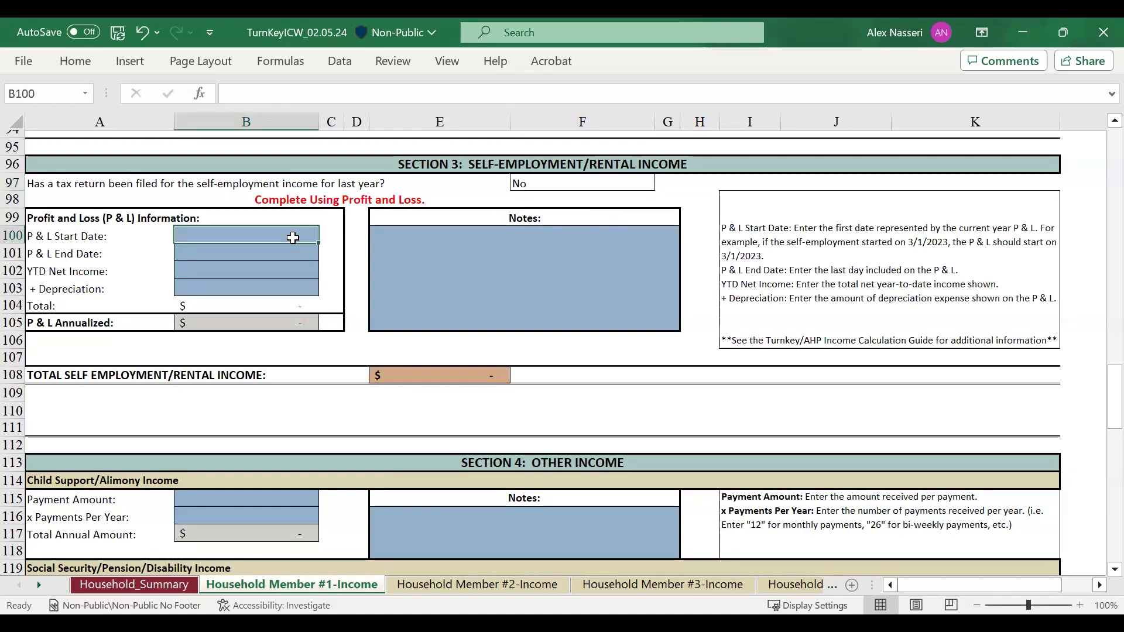
pyautogui.write('2/4/202')
pyautogui.write('4')
pyautogui.press('Return')
pyautogui.write('3/18/2024')
pyautogui.press('Return')
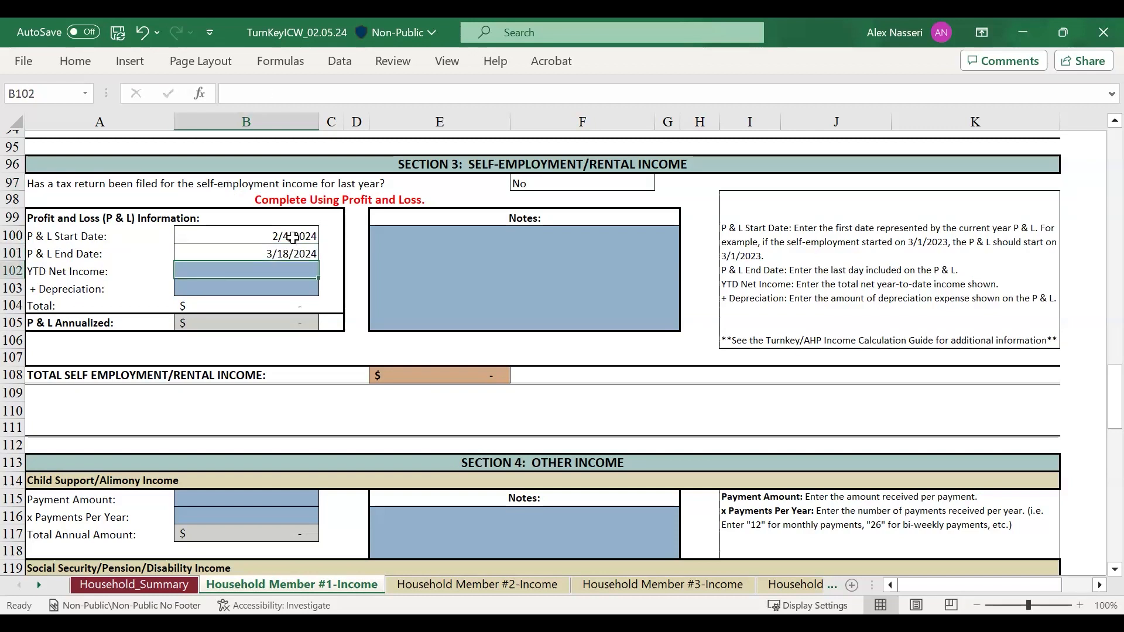
# Enter a YTD Net Income of 3459 and a Depreciation of 120 in the Profit and Loss information
pyautogui.write('3459')
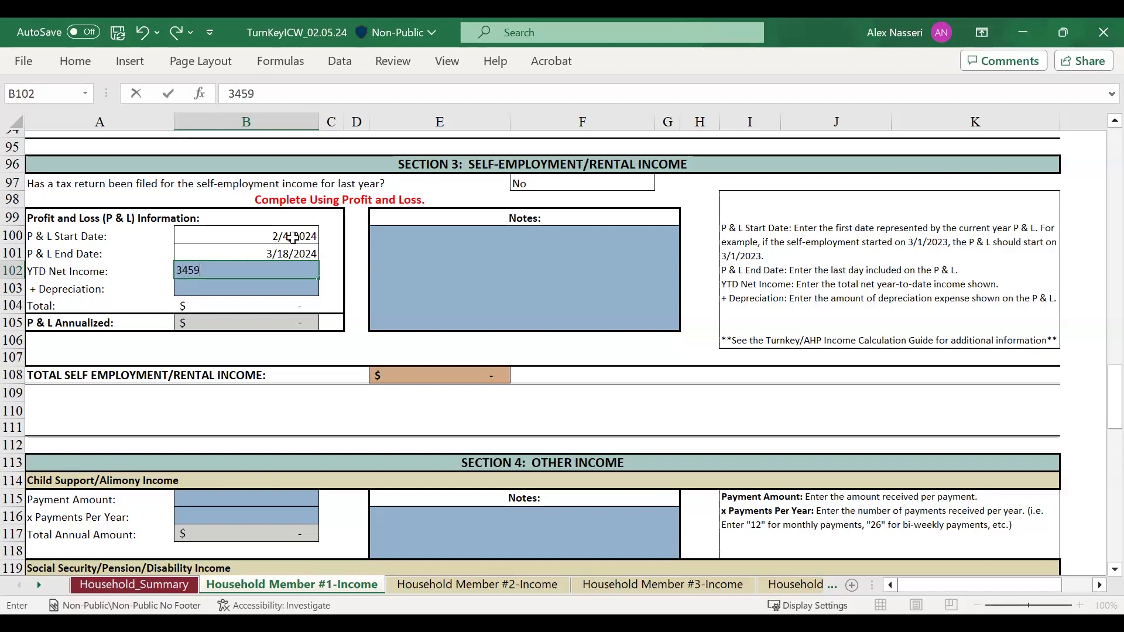
pyautogui.press('Return')
pyautogui.write('120')
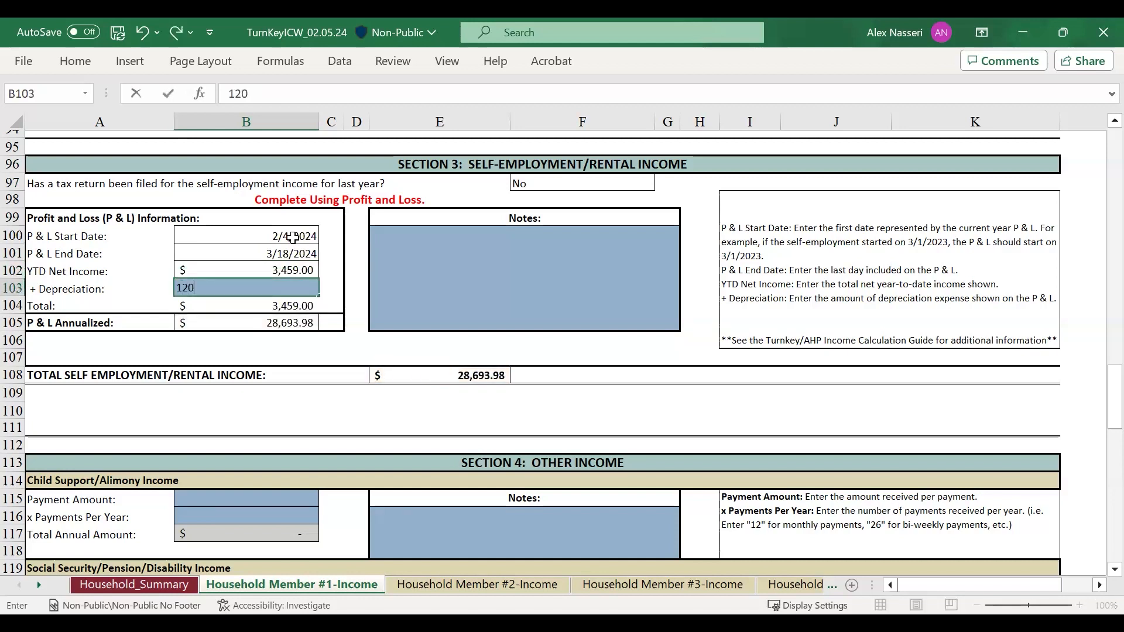
pyautogui.press('Up')
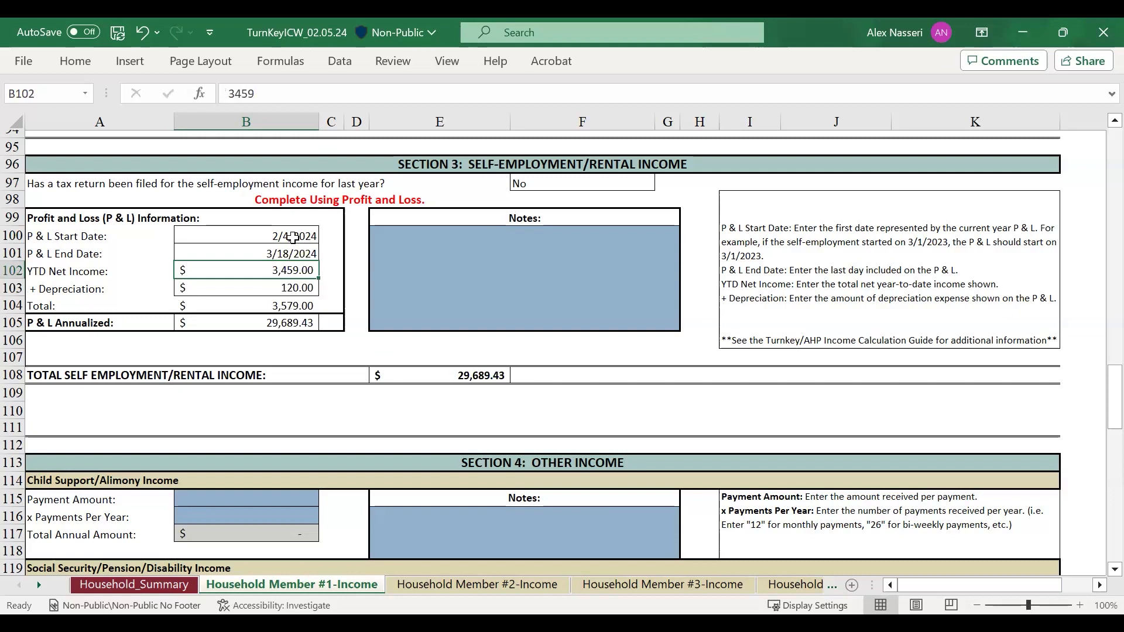